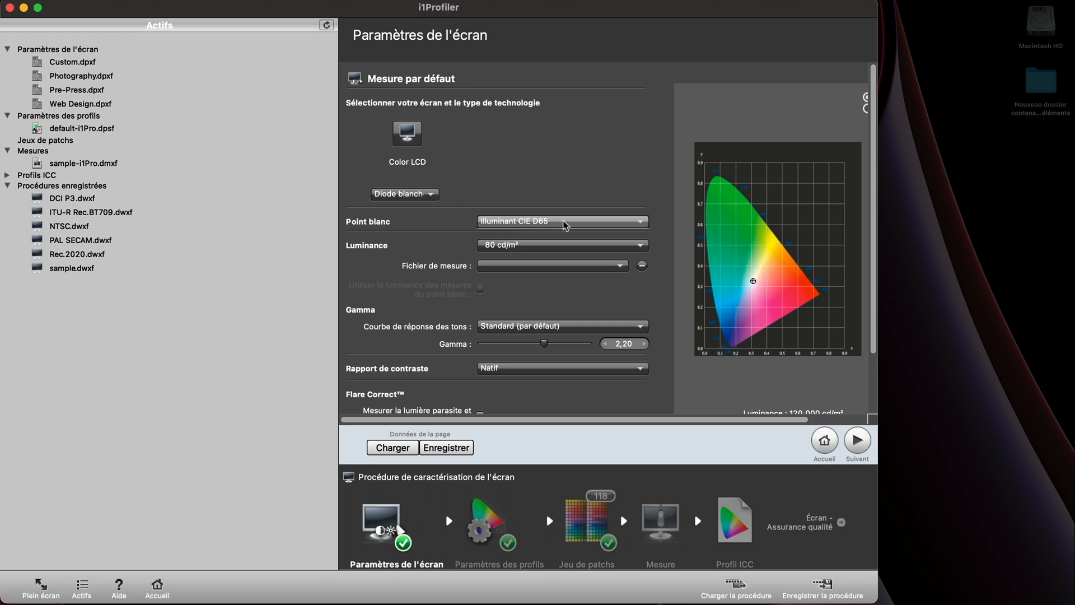
Step: Set the luminance to be obtained by measurement (Mesurer...), using the "...deuxième écran" option as the source
click(533, 246)
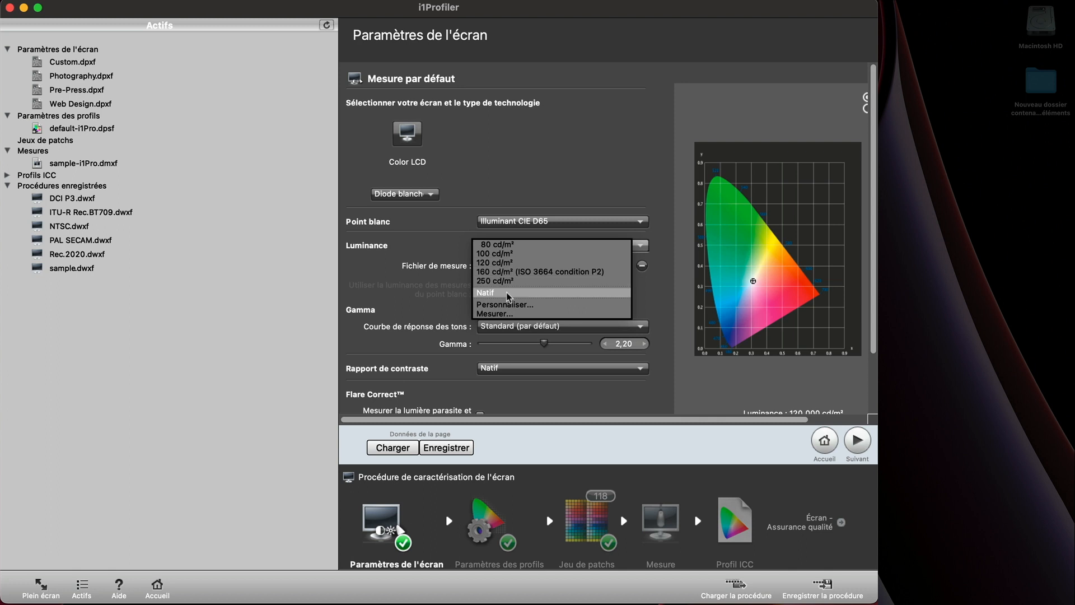
click(508, 314)
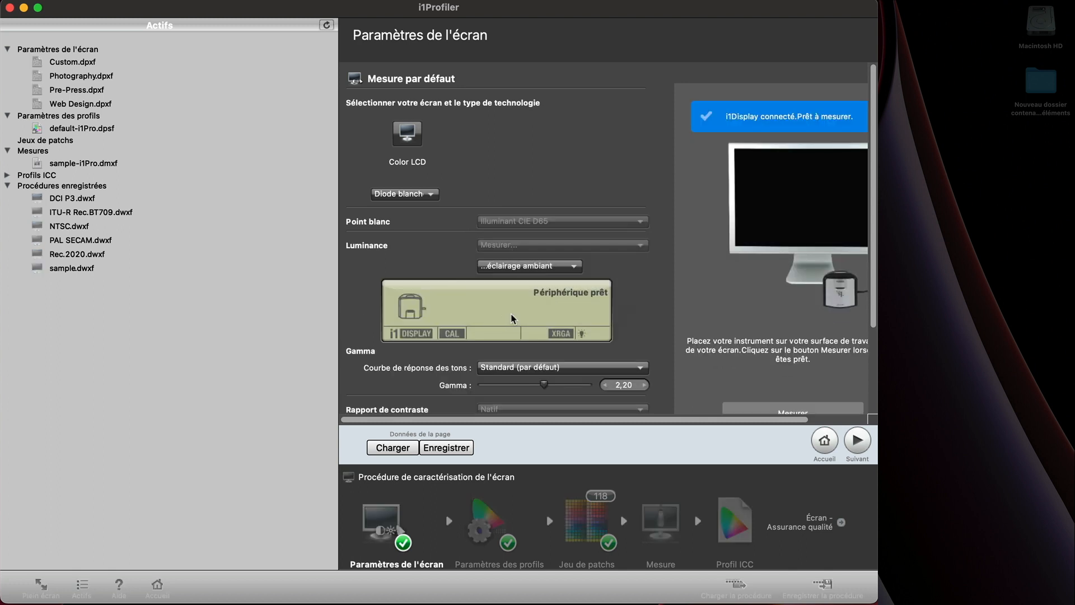
click(542, 271)
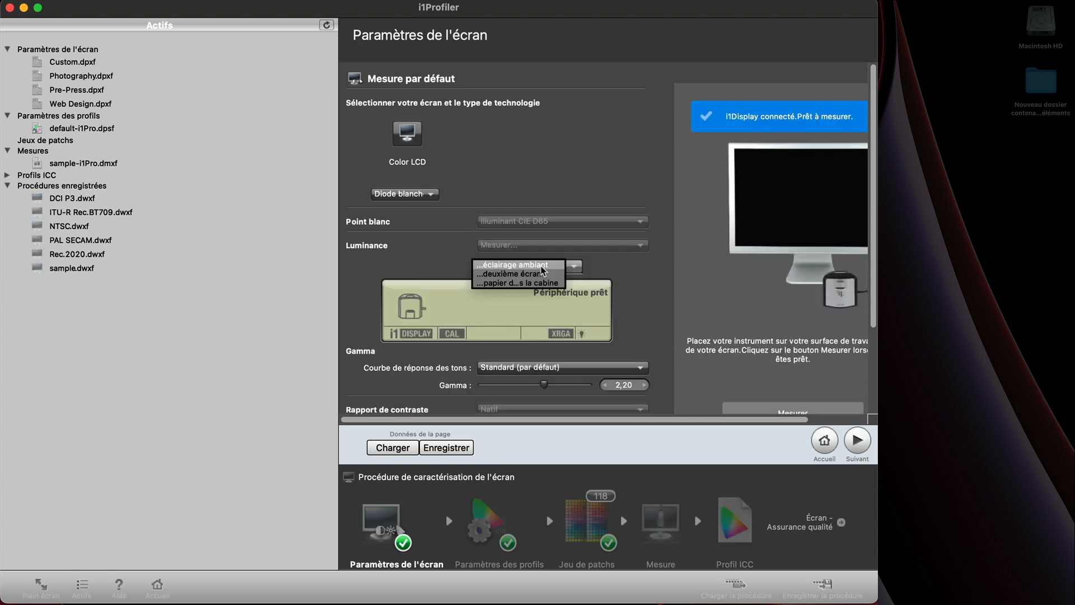
click(535, 274)
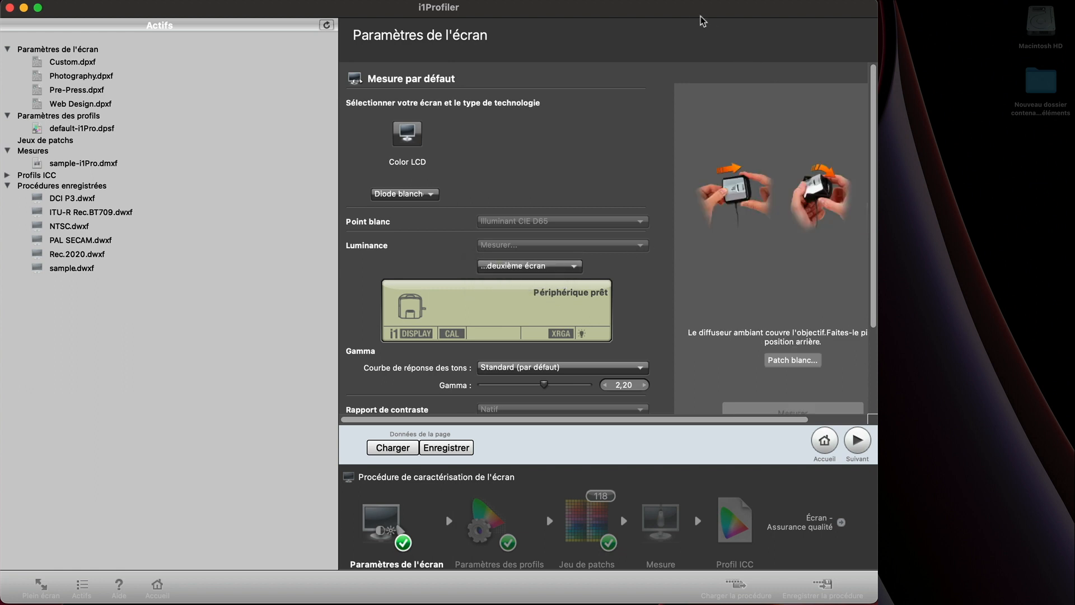
Step: Widen the window to show the full measurement area, display the white patch clear of the main window, and measure it
drag(693, 11, 492, 12)
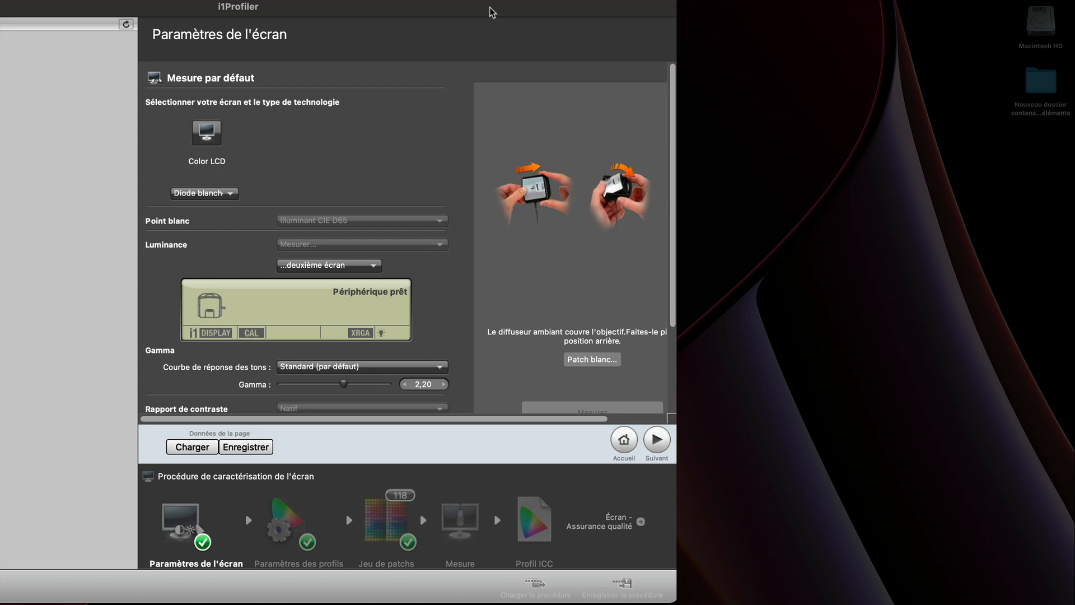
drag(676, 155, 838, 155)
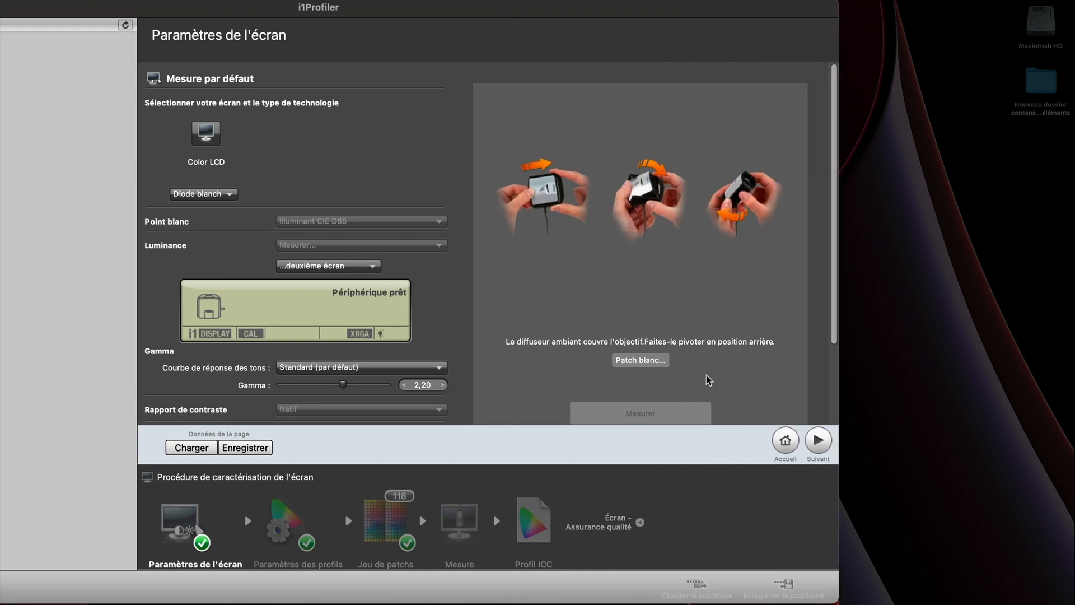
click(639, 361)
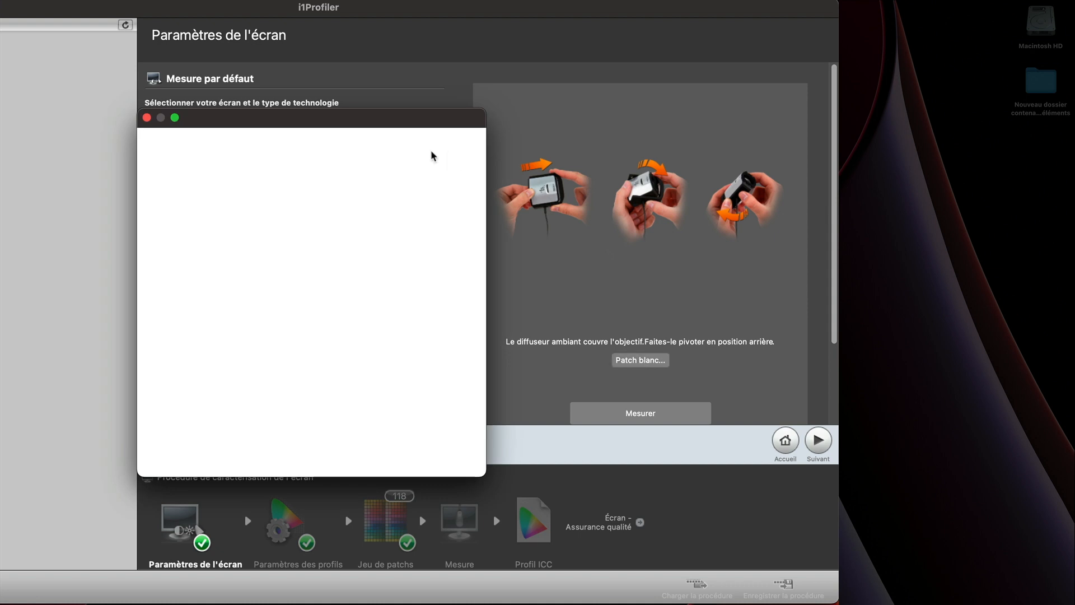
drag(427, 122, 885, 127)
drag(728, 122, 1064, 122)
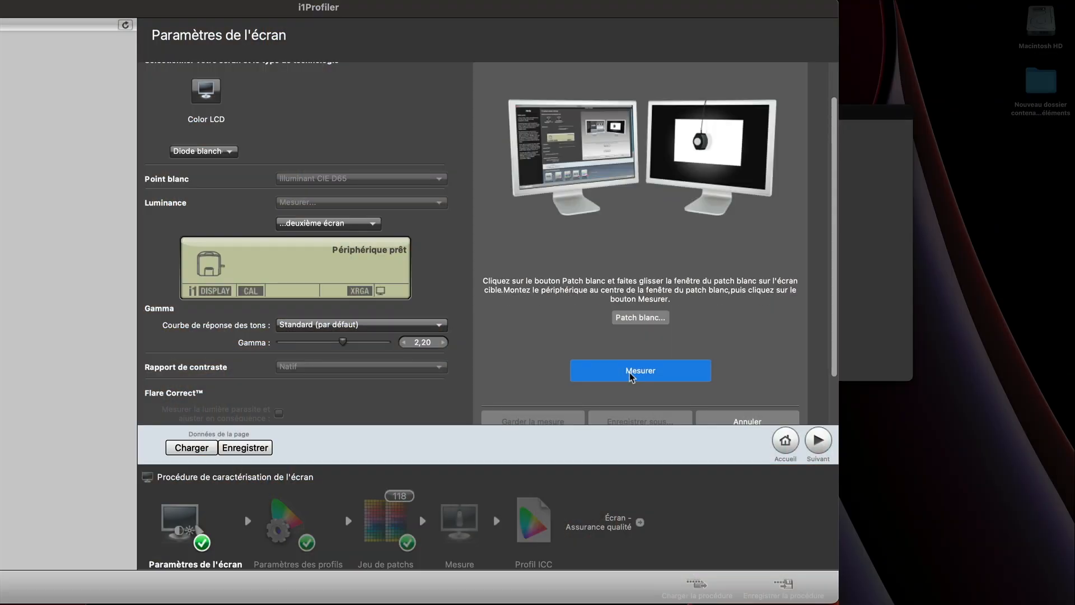
click(659, 374)
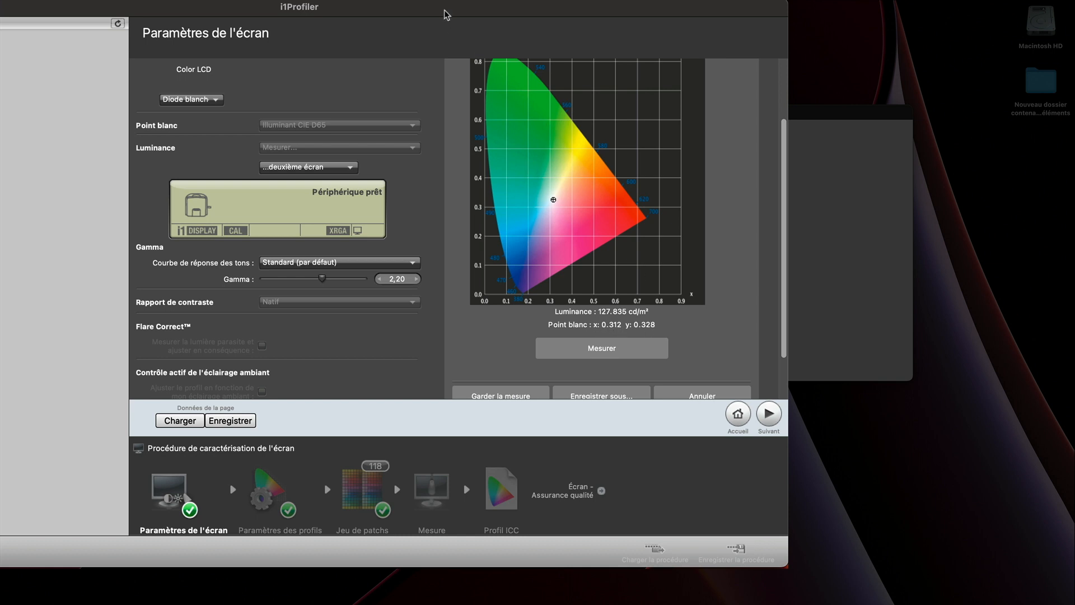
Step: Switch to the macOS Moniteurs settings and open the fine-tune calibration option (Régler avec précision l'étalonnage) from the display presets
drag(446, 12, 545, 217)
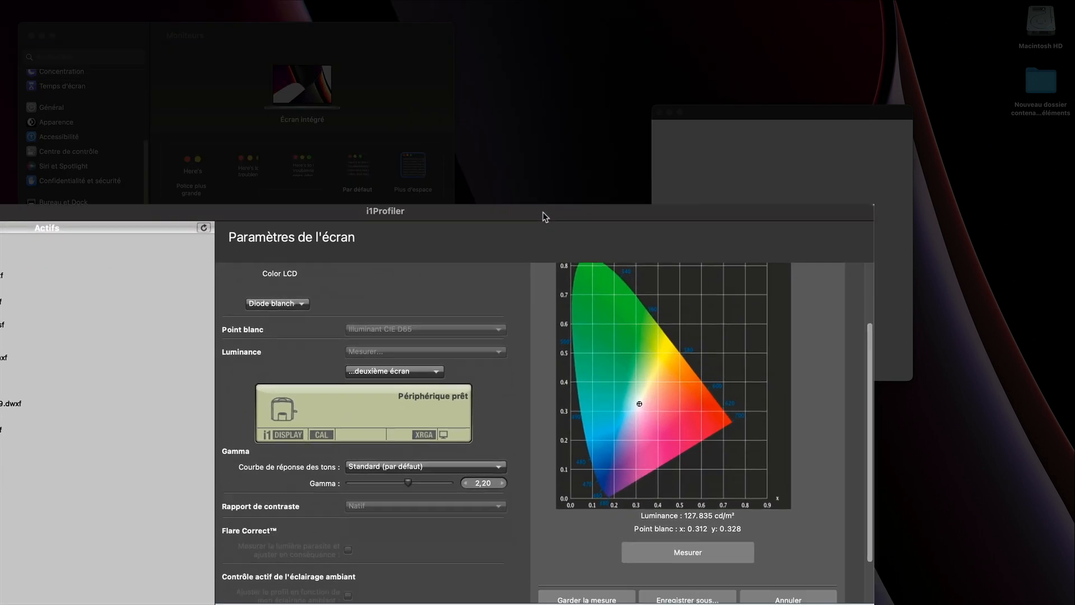
click(357, 36)
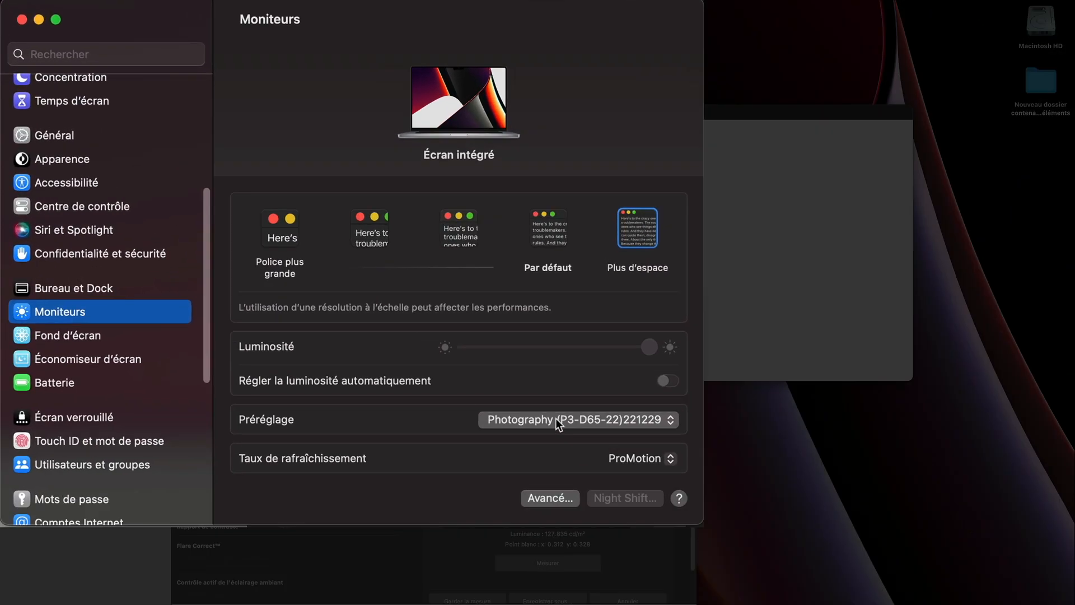
click(557, 420)
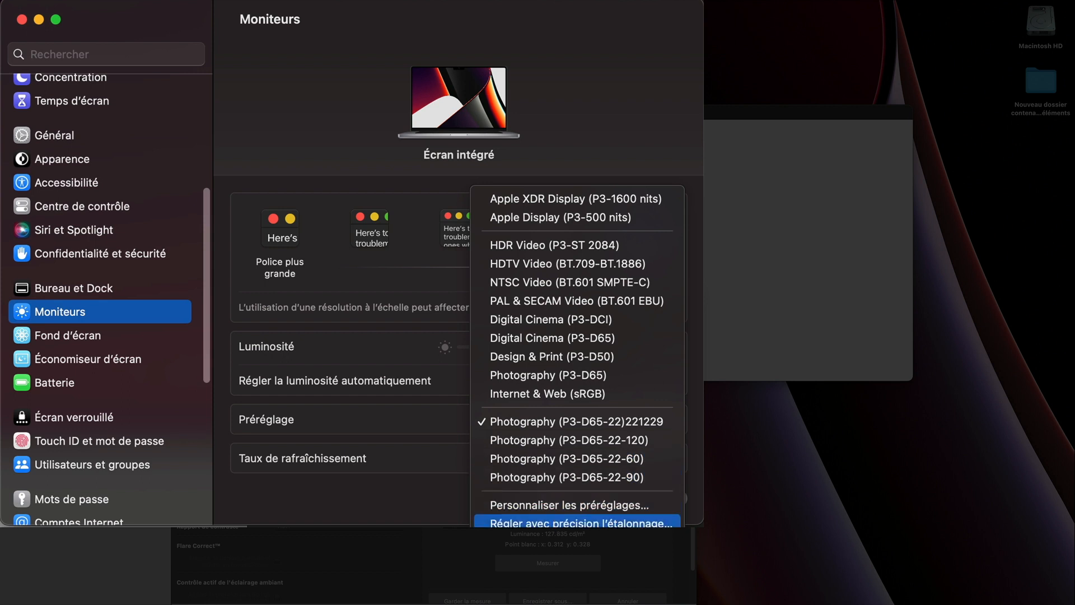
click(577, 523)
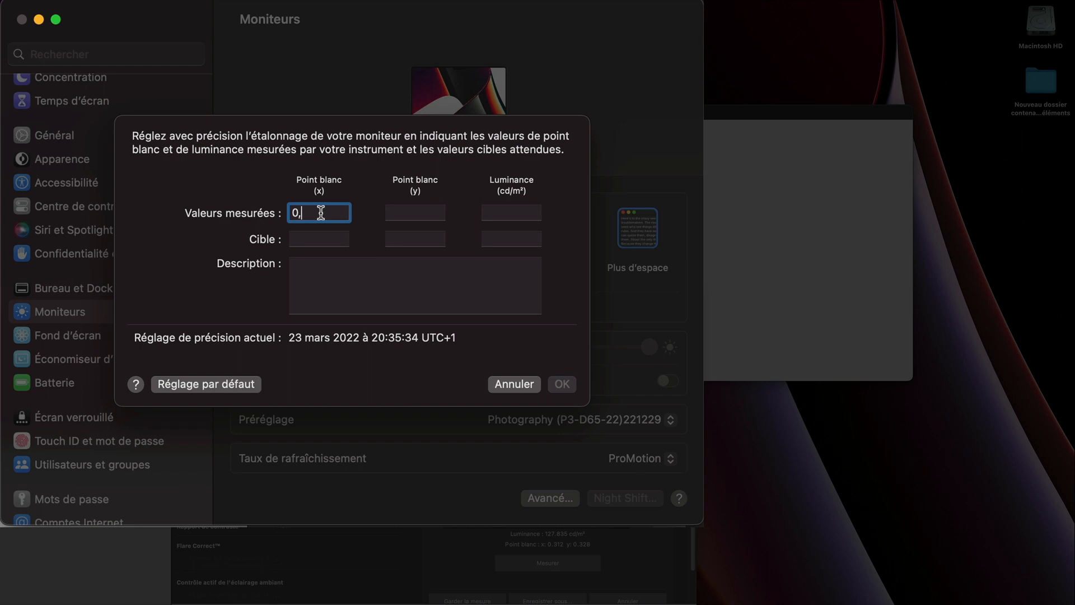
Step: Enter the measured values: white point x 0,312, white point y 0,328 and luminance 127,835 cd/m²
text(12)
click(413, 213)
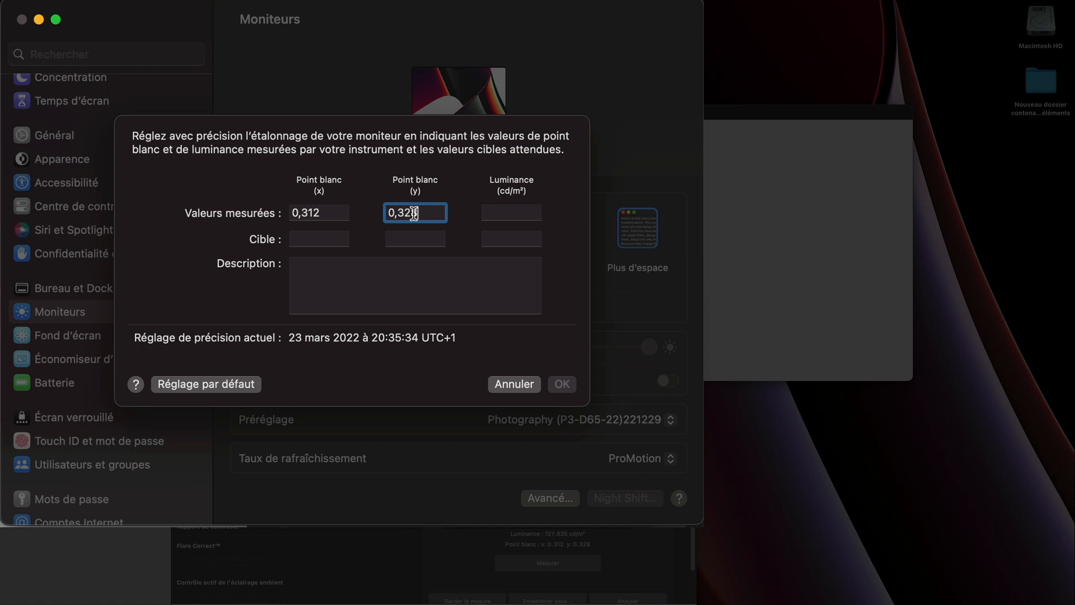
click(504, 215)
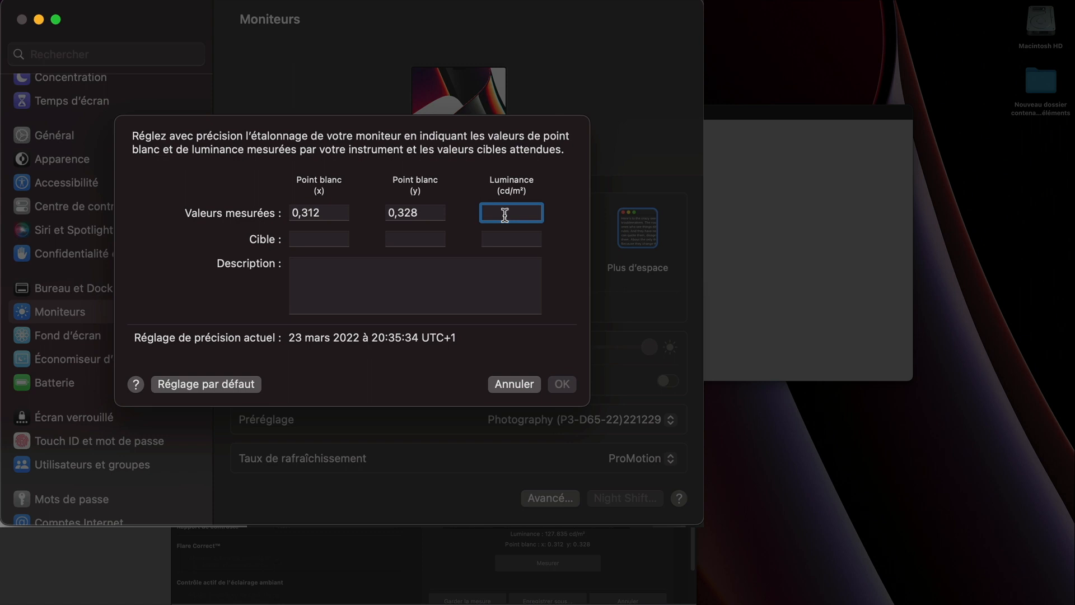
text(127)
text(,835)
Step: Enter the target values x 0,3127, y 0,329 and luminance 120 cd/m², and apply the fine-tuned calibration
click(318, 237)
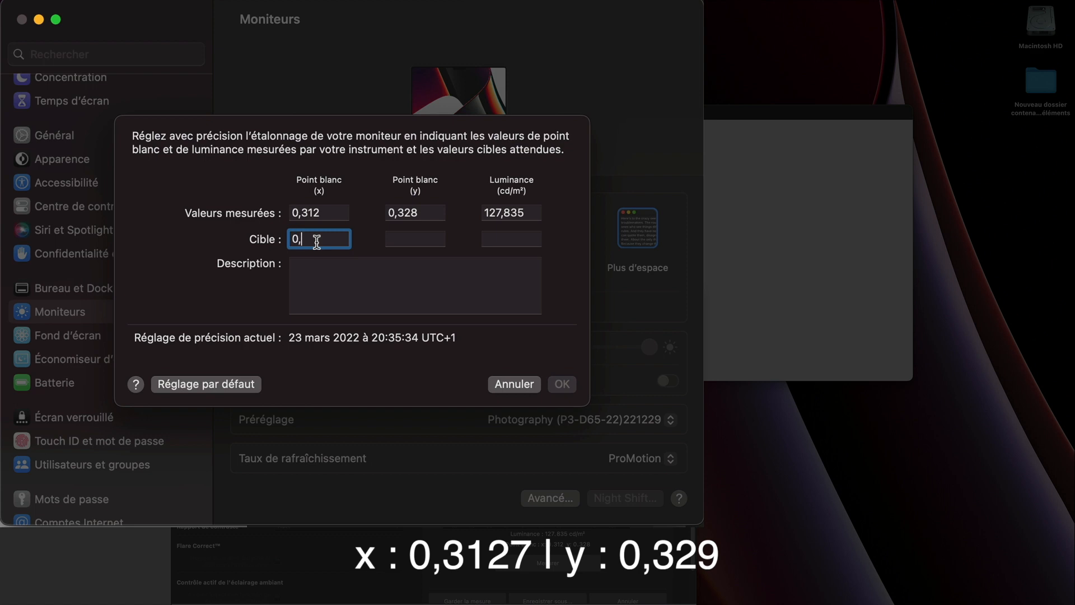
text(7)
click(394, 238)
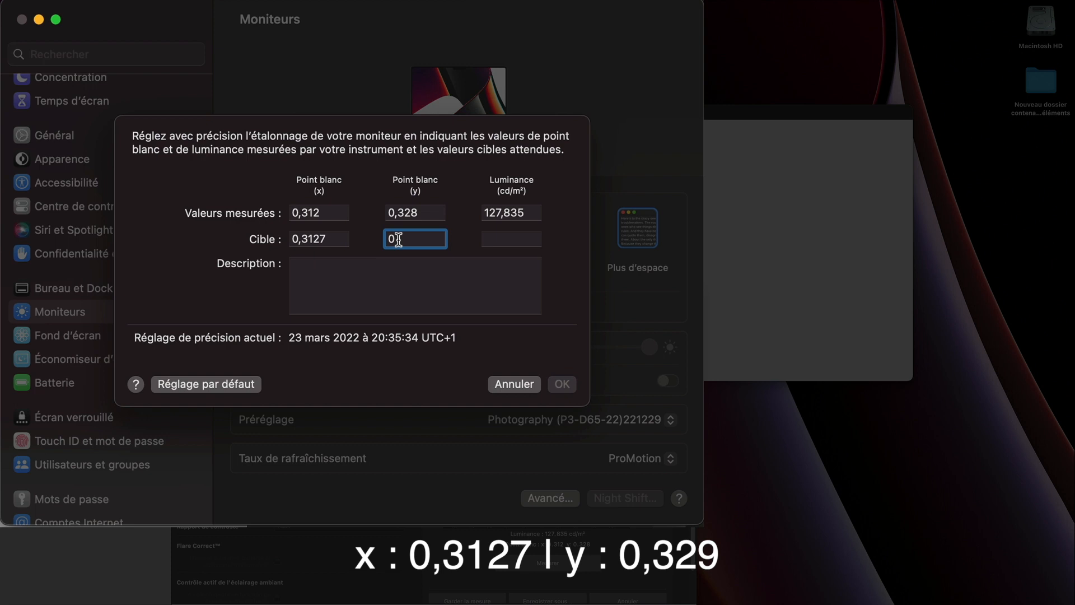
text(0,329)
click(500, 239)
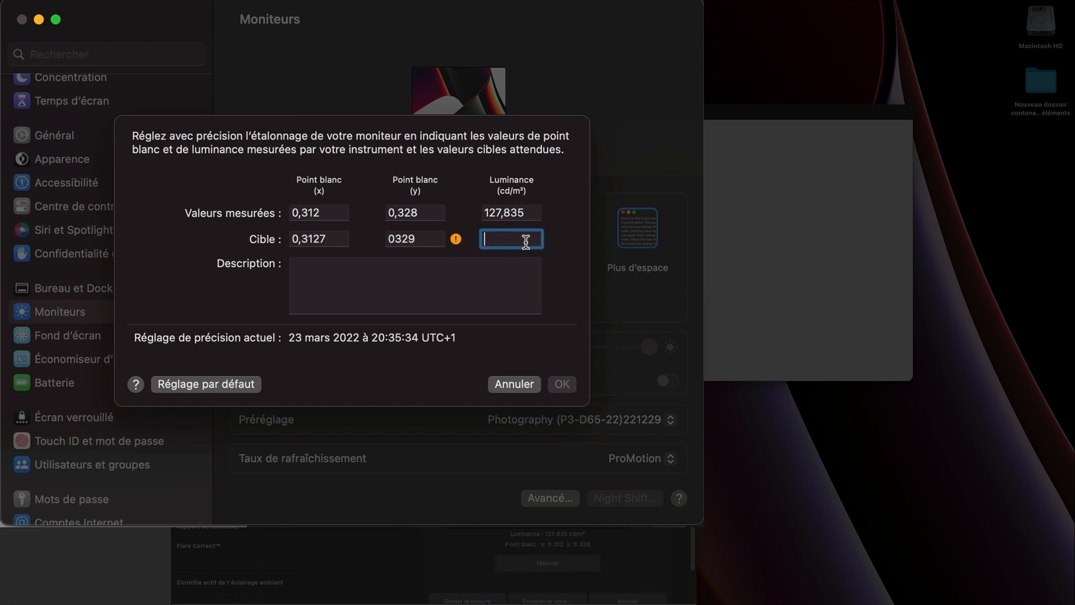
click(396, 240)
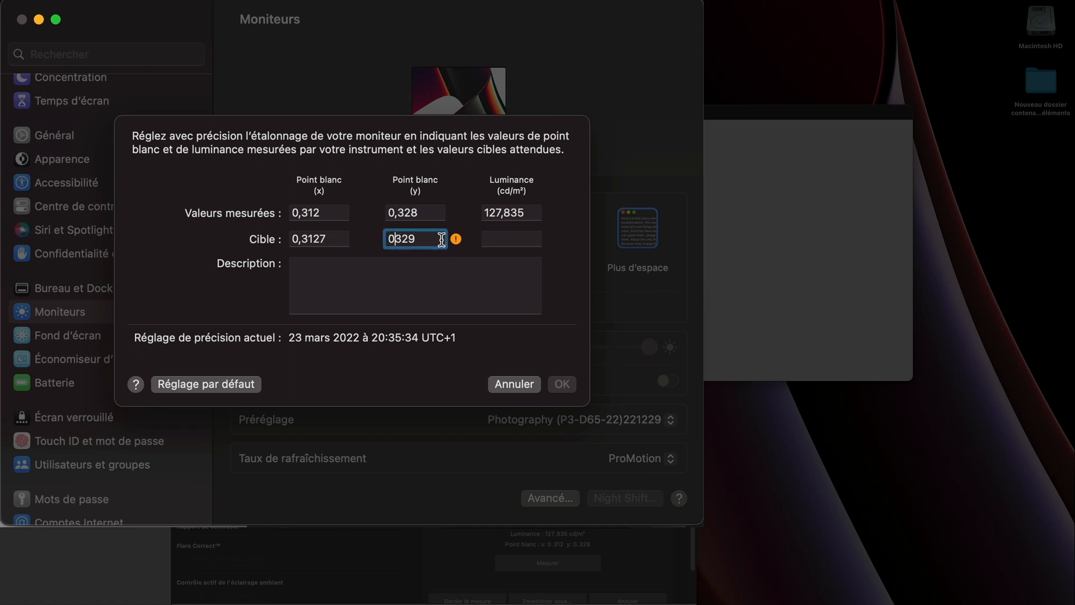
text(,)
click(523, 239)
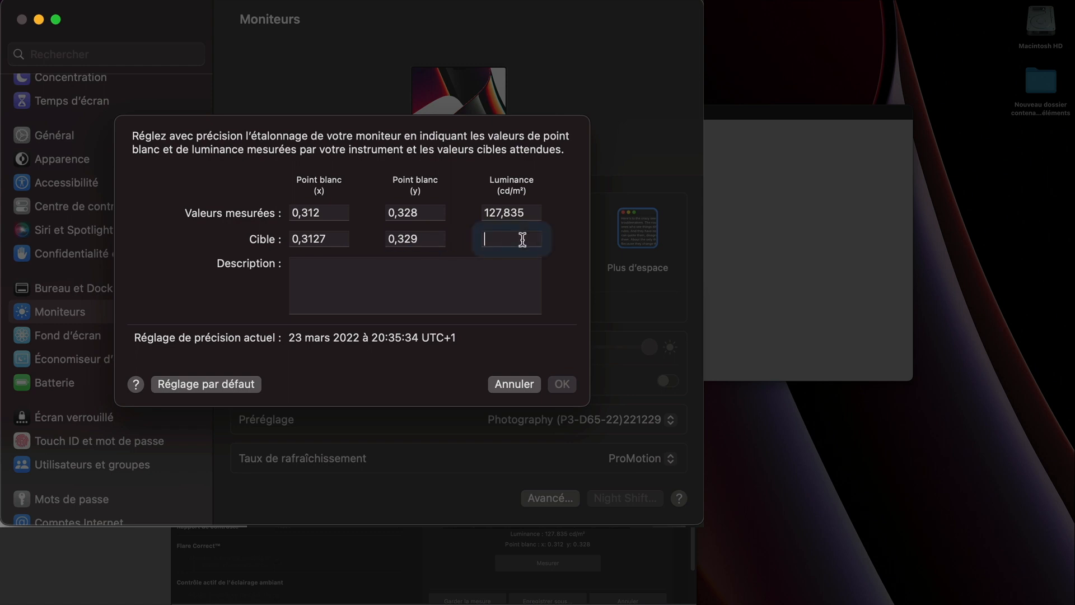
text(120)
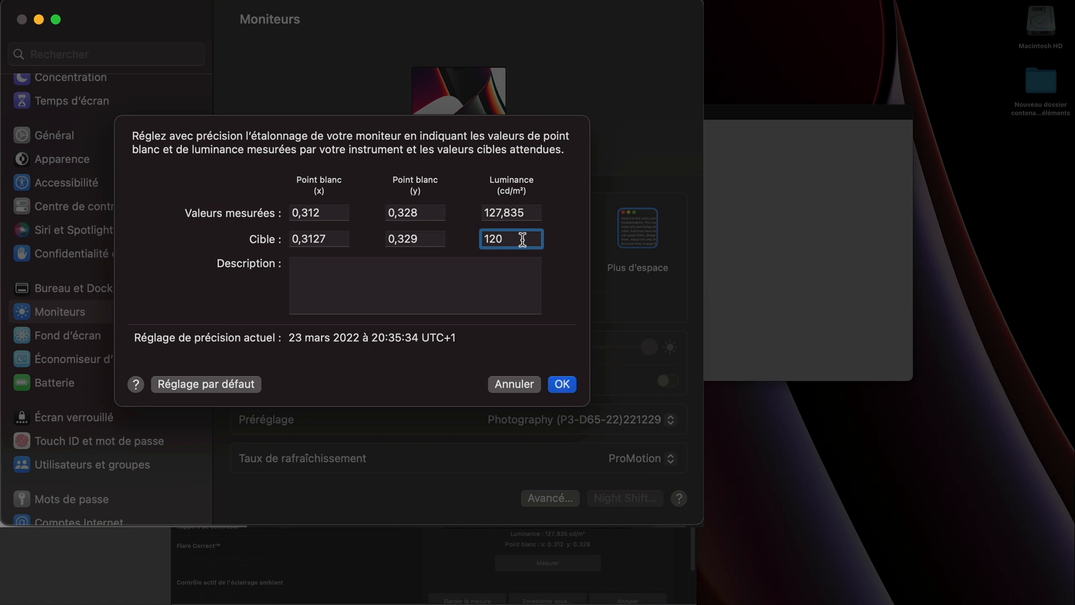
click(566, 384)
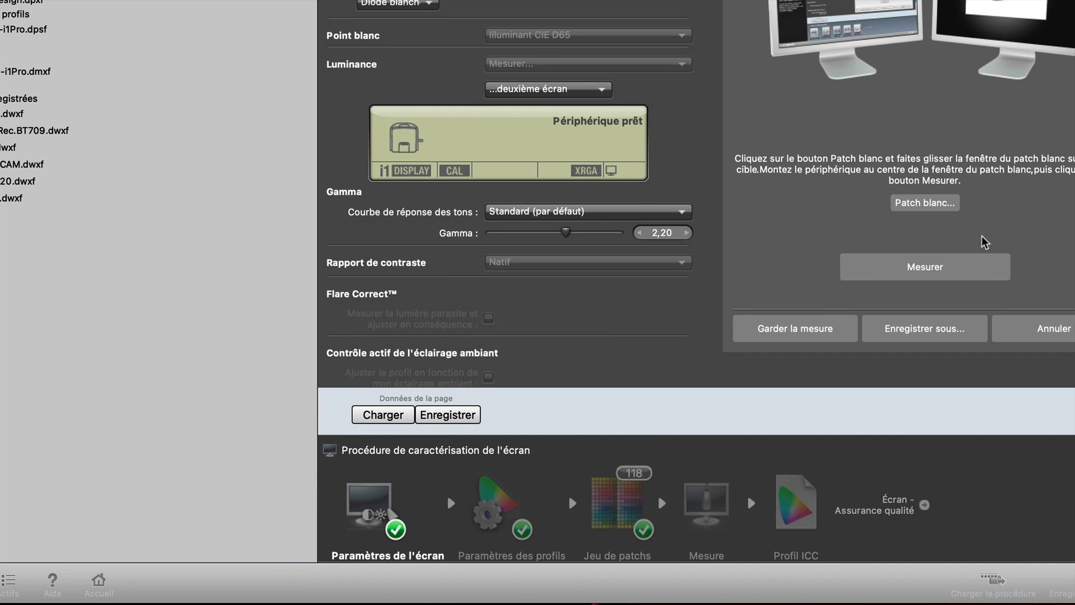
Step: Back in i1Profiler, cancel the luminance measurement and set the target luminance to 120 cd/m²
click(1058, 331)
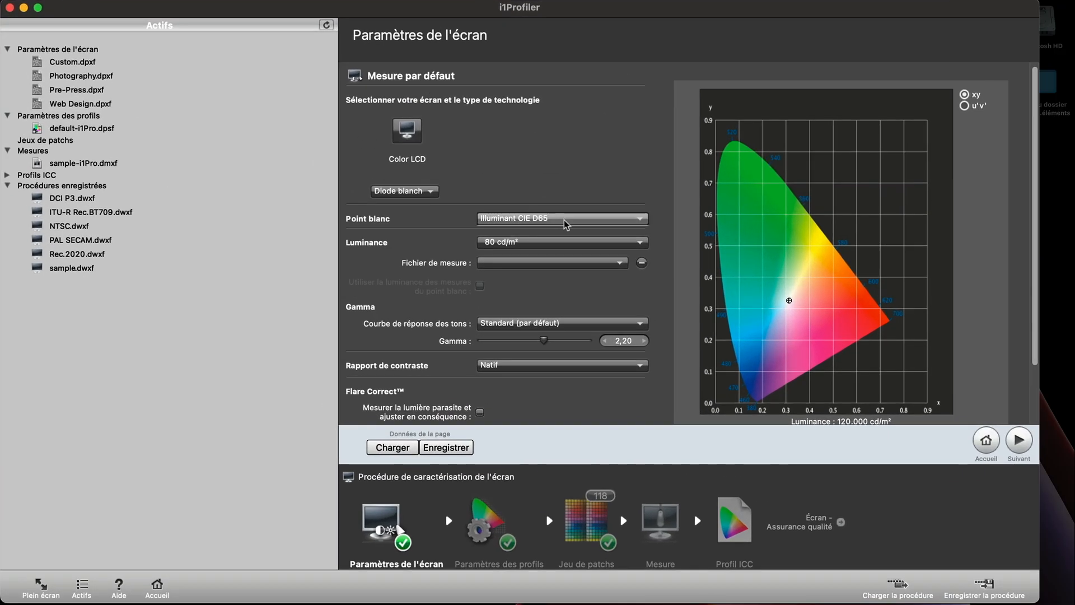
click(545, 247)
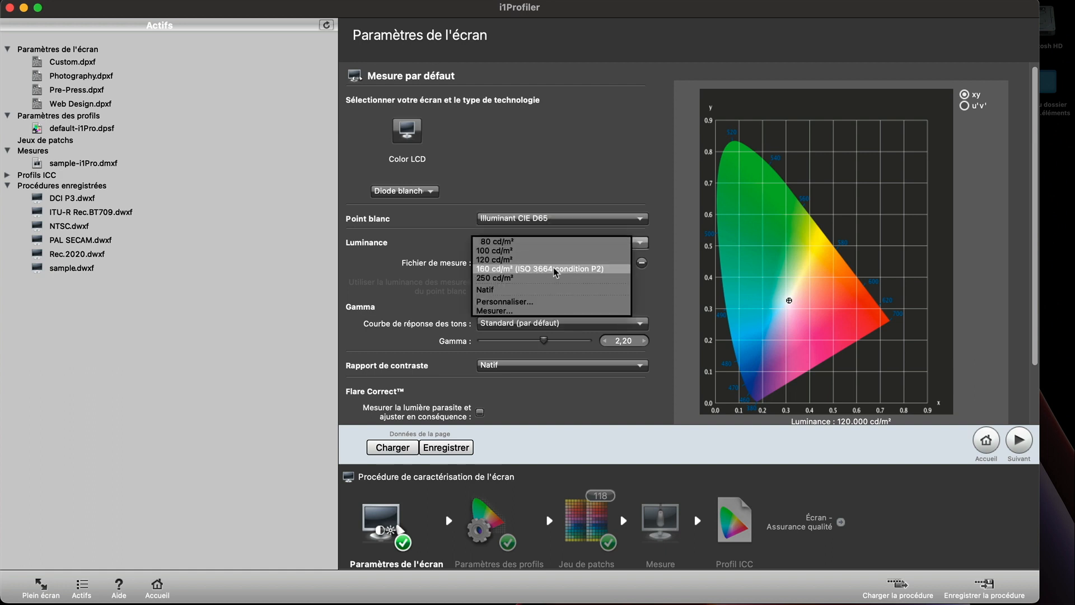
click(546, 261)
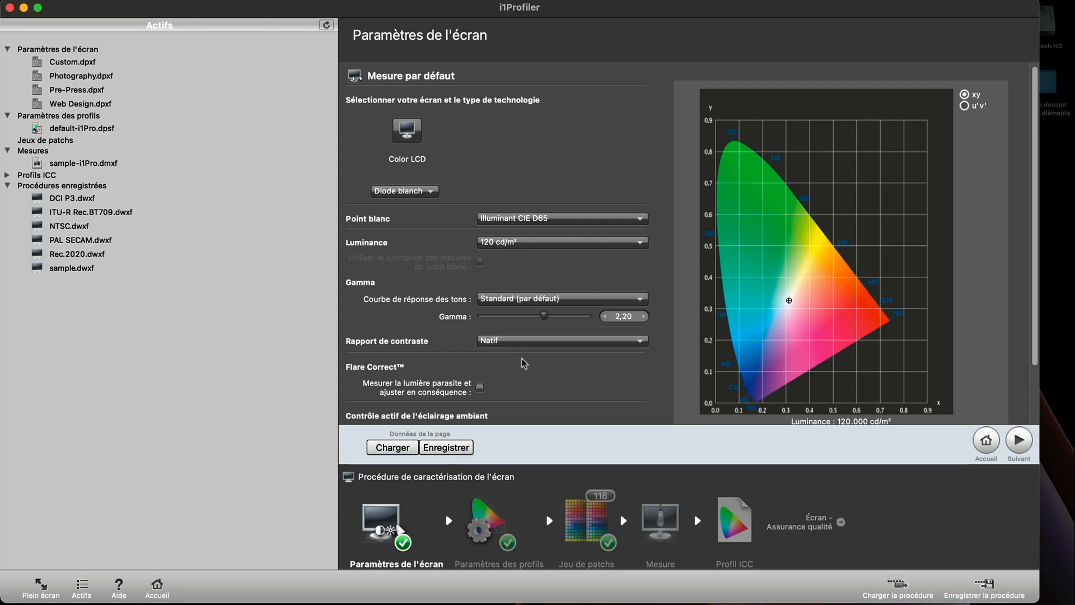
scroll(523, 363, down, 3)
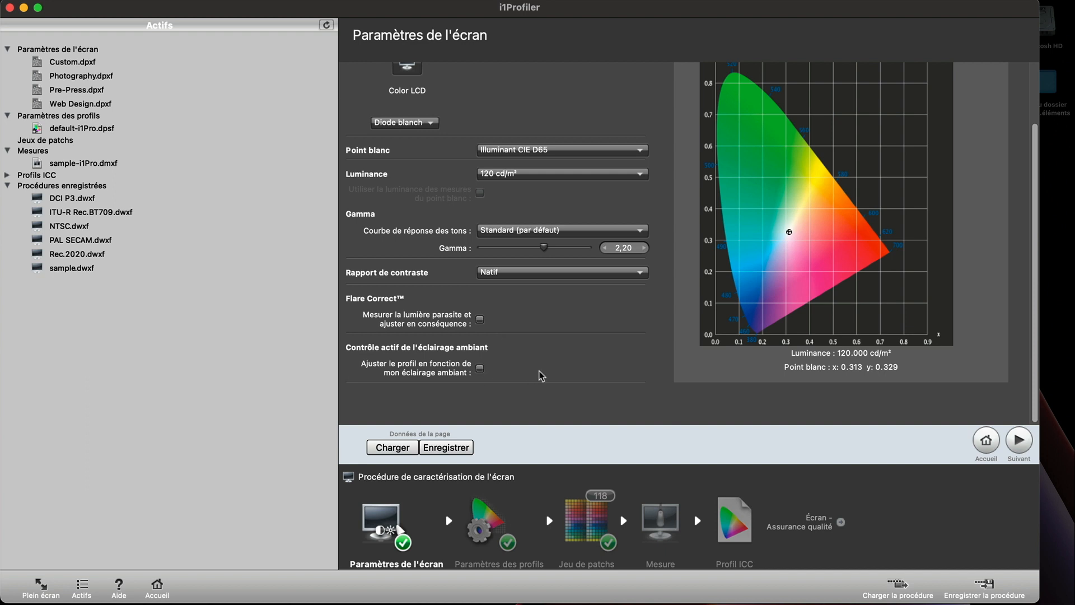
Step: Proceed to the profile settings, review the ICC profile version, and continue to the patch set
click(1019, 441)
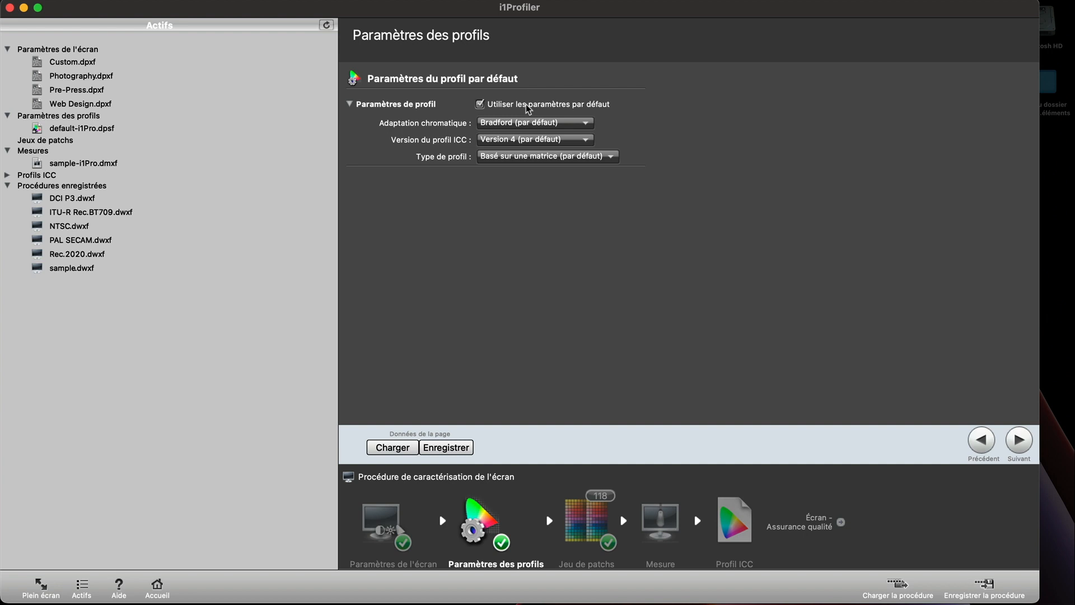
click(515, 140)
click(1019, 441)
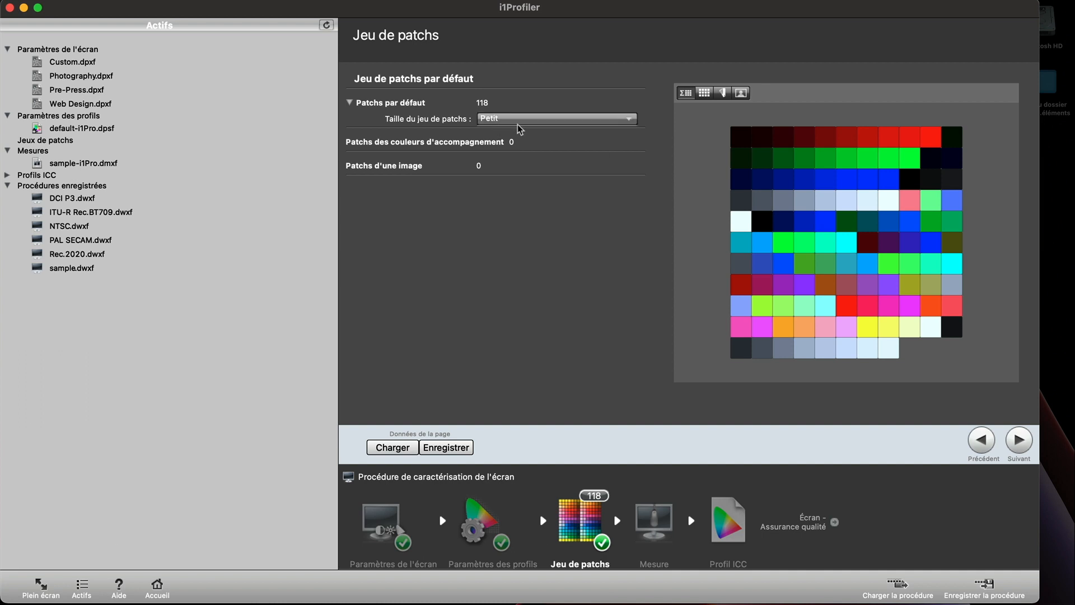
Step: Compare the Moyenne and Grand patch set sizes and set the size to Moyenne
click(521, 120)
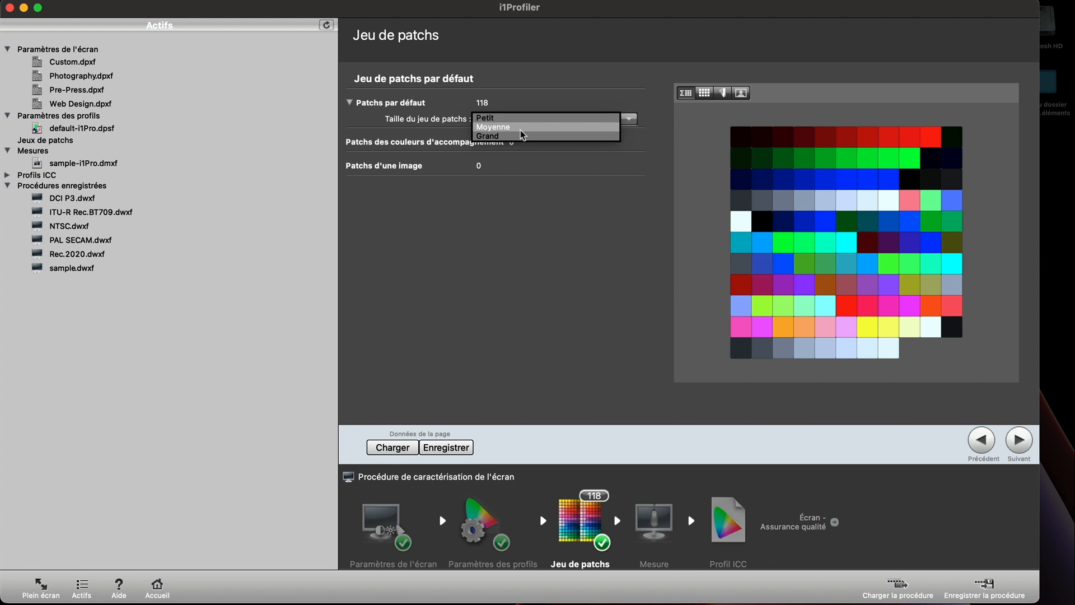
click(525, 128)
click(536, 125)
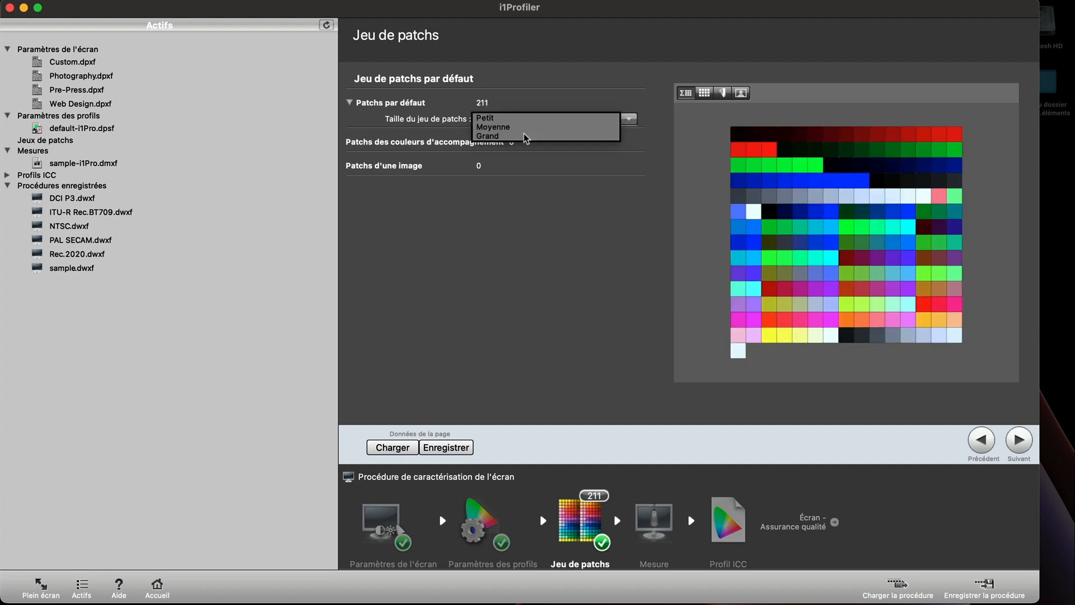
click(535, 131)
click(521, 120)
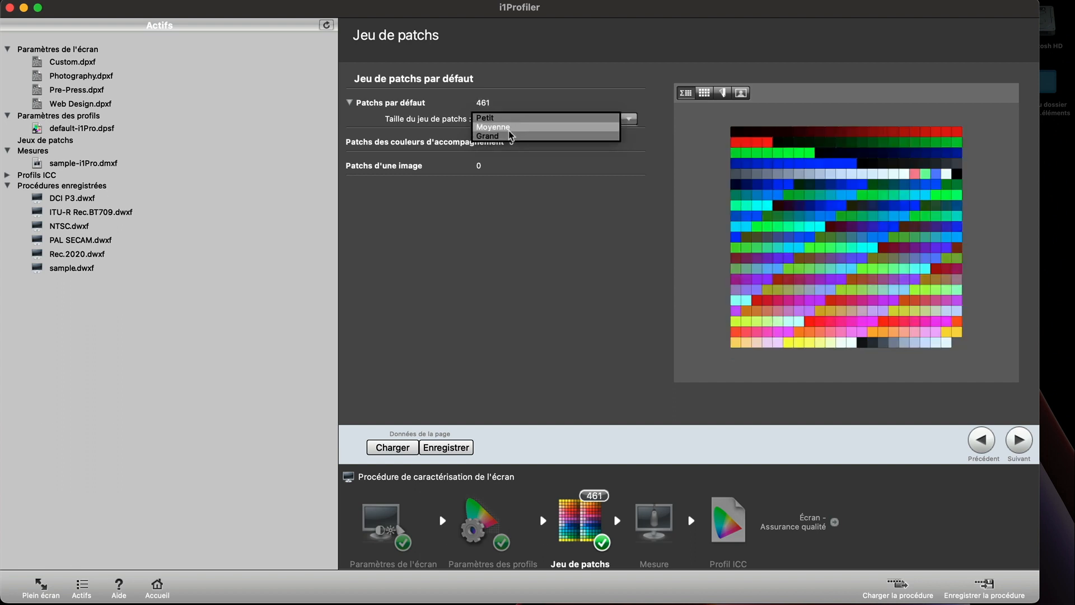
click(509, 132)
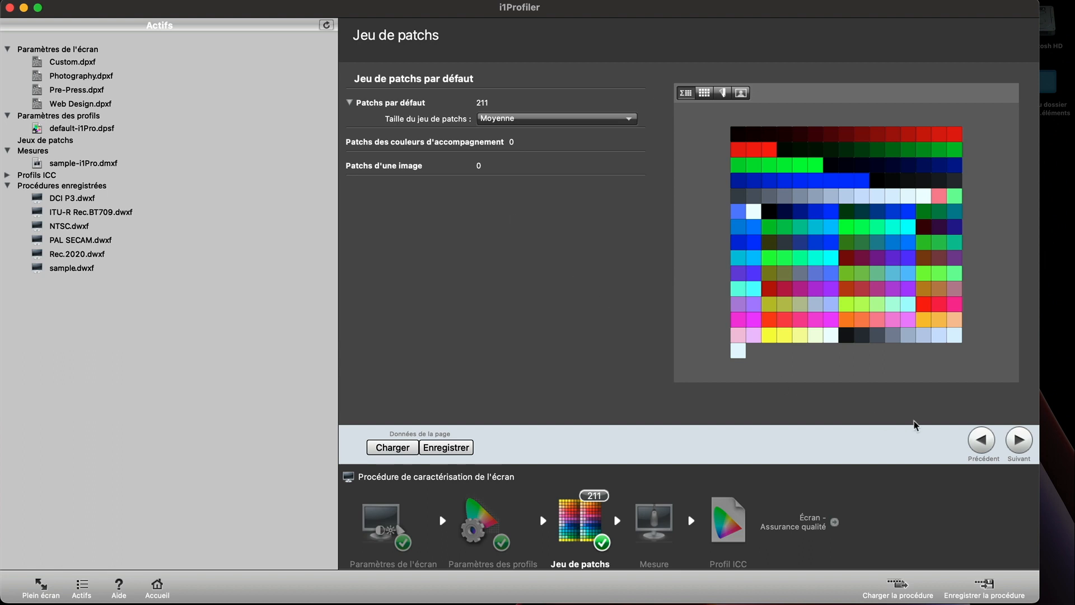
Step: Proceed to the measurement page, start the display measurement, and continue past the device placement and brightness adjustment pages
click(1018, 442)
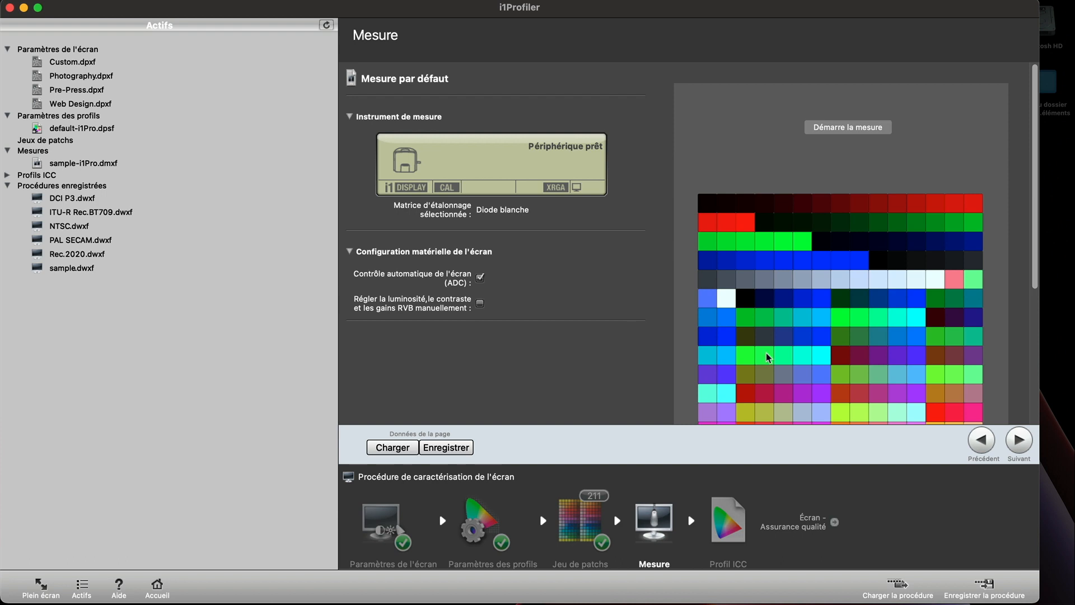
scroll(768, 357, down, 5)
scroll(768, 357, up, 5)
click(834, 130)
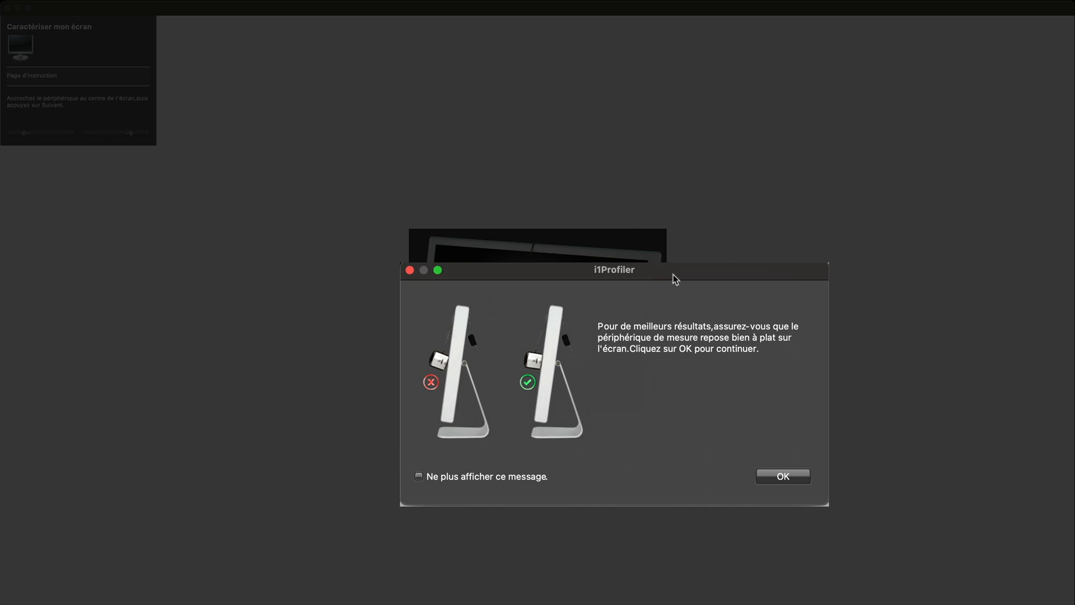
drag(673, 274, 673, 188)
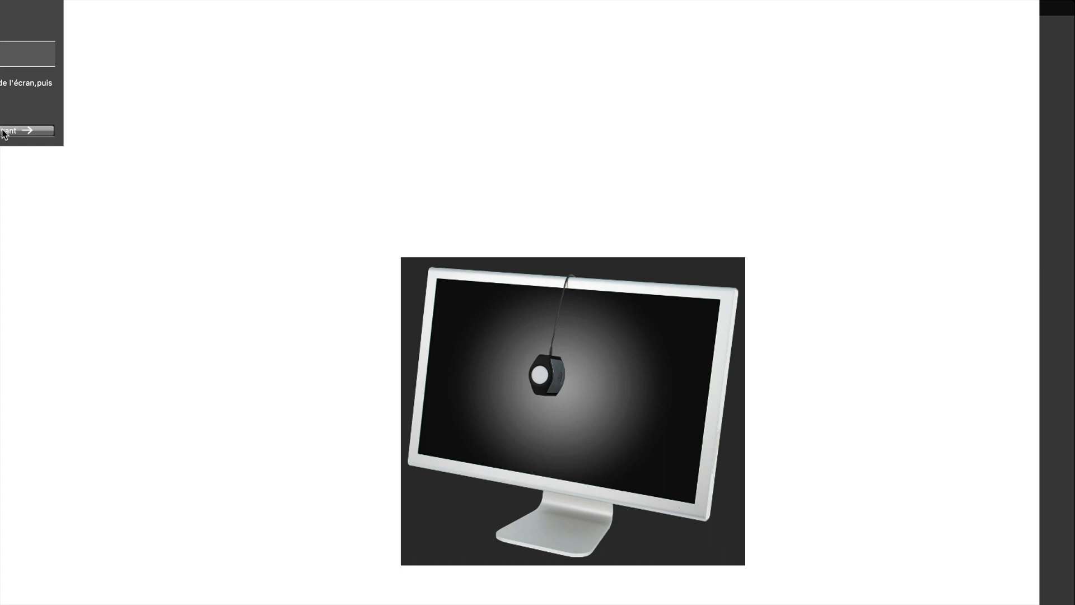
click(3, 130)
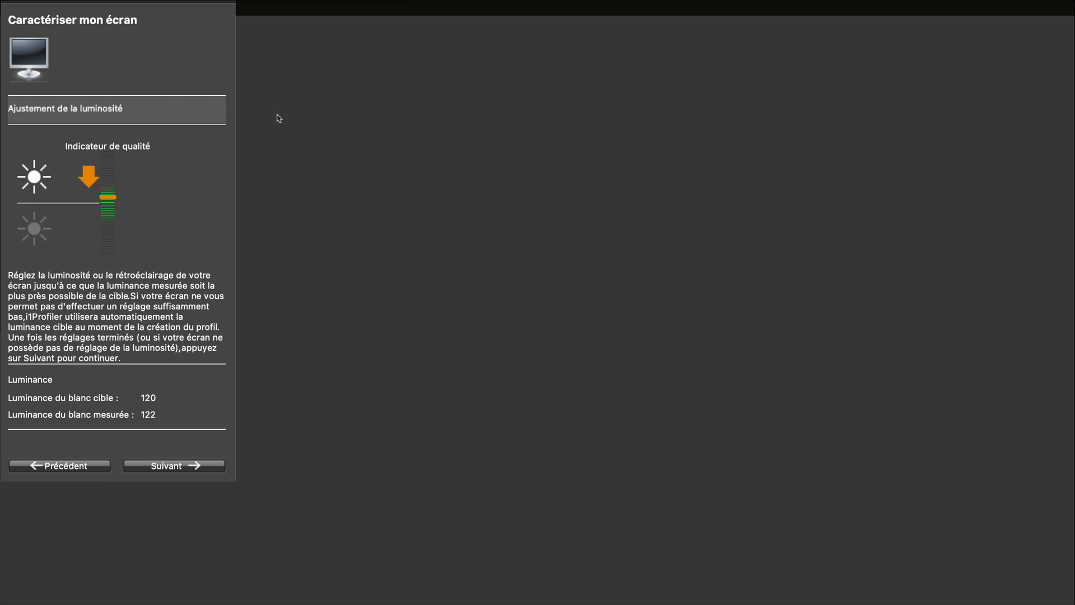
click(158, 468)
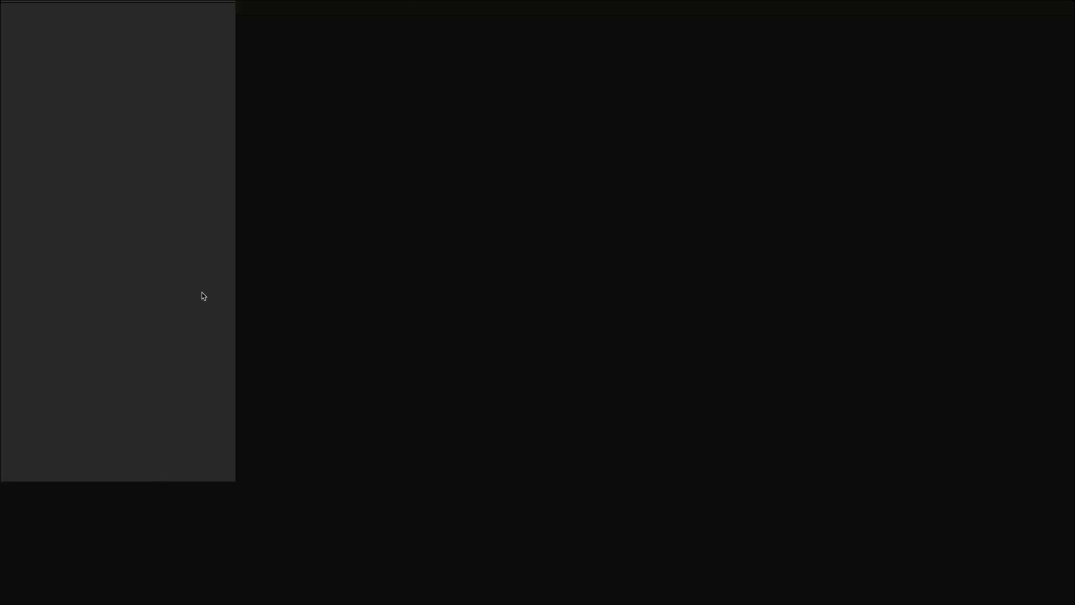